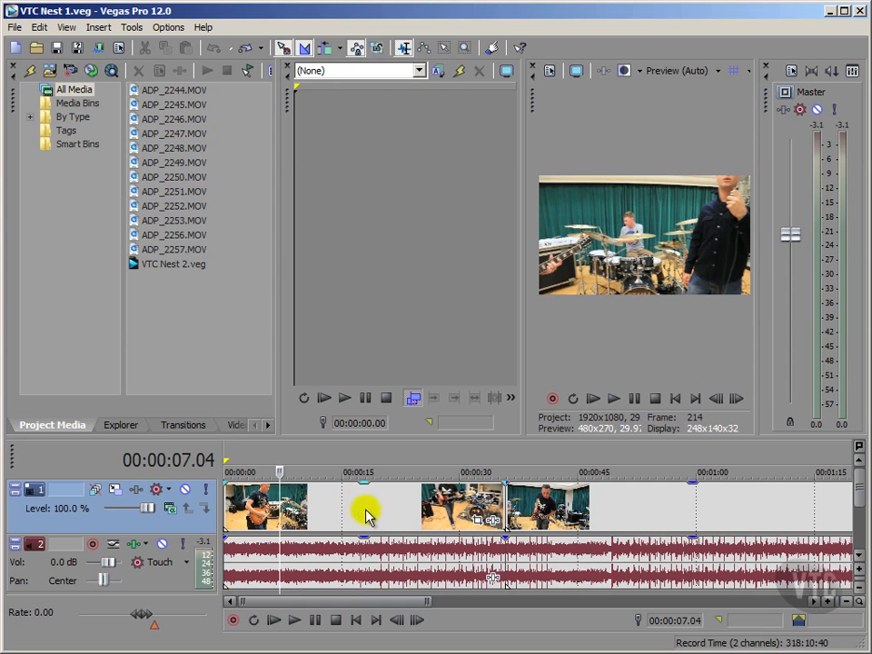
- Turn on Adjust Size and Quality for Optimal Playback for the video preview, and turn it off again
right_click(568, 229)
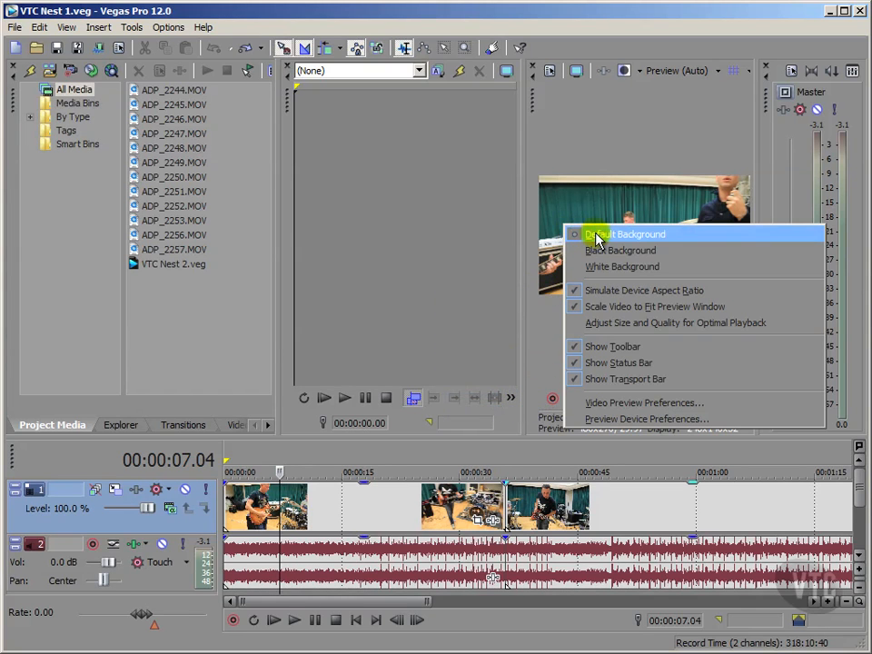
click(598, 326)
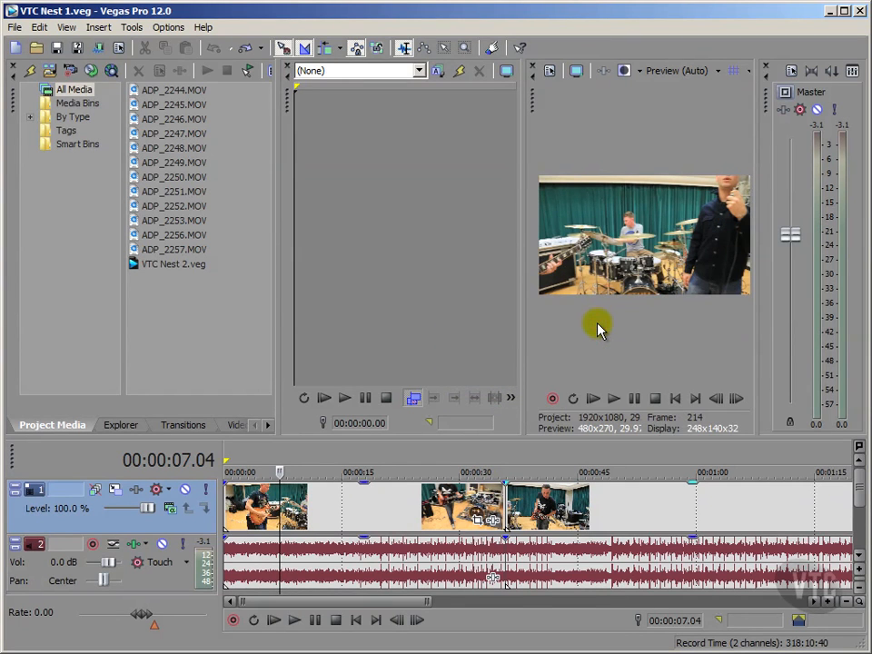
right_click(612, 234)
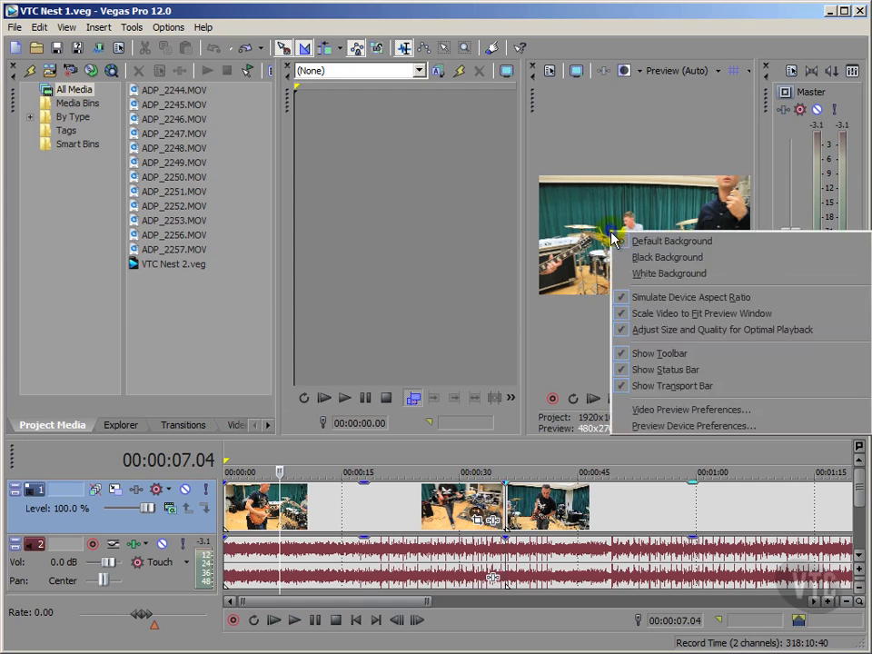
click(644, 331)
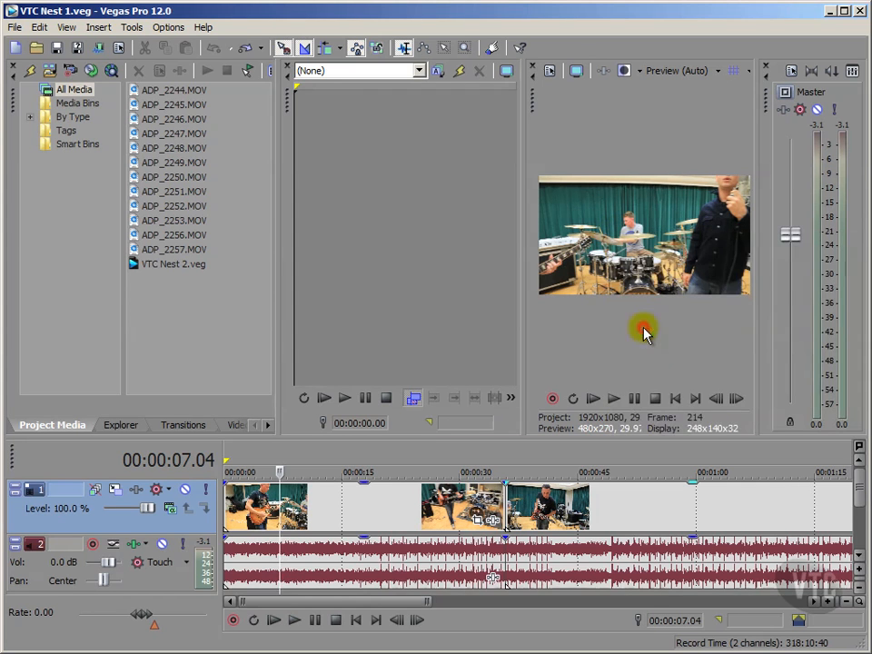
- Open the Video Preview Preferences, set the thumbnails shown in video events to None, and apply the change
right_click(581, 230)
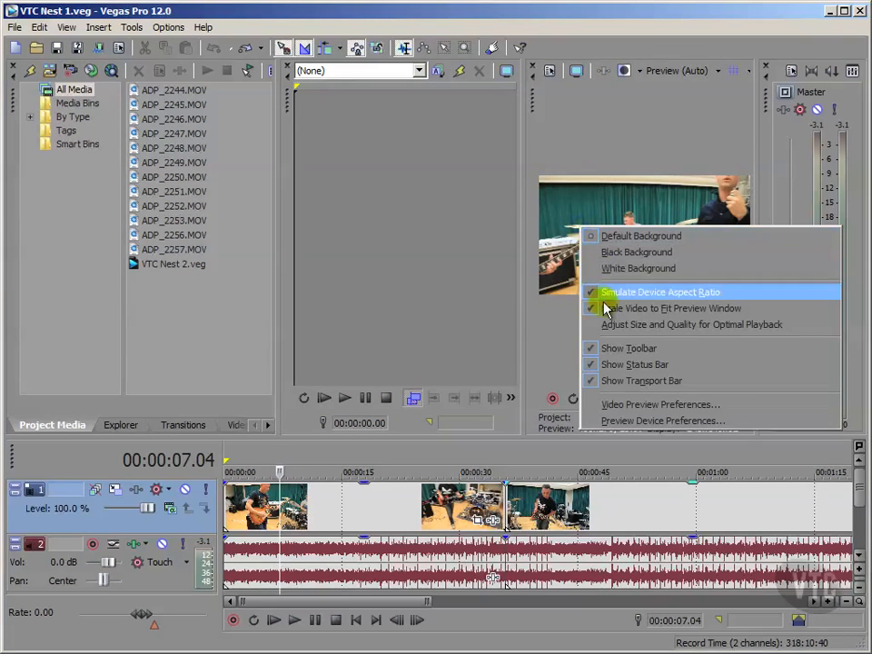
click(614, 405)
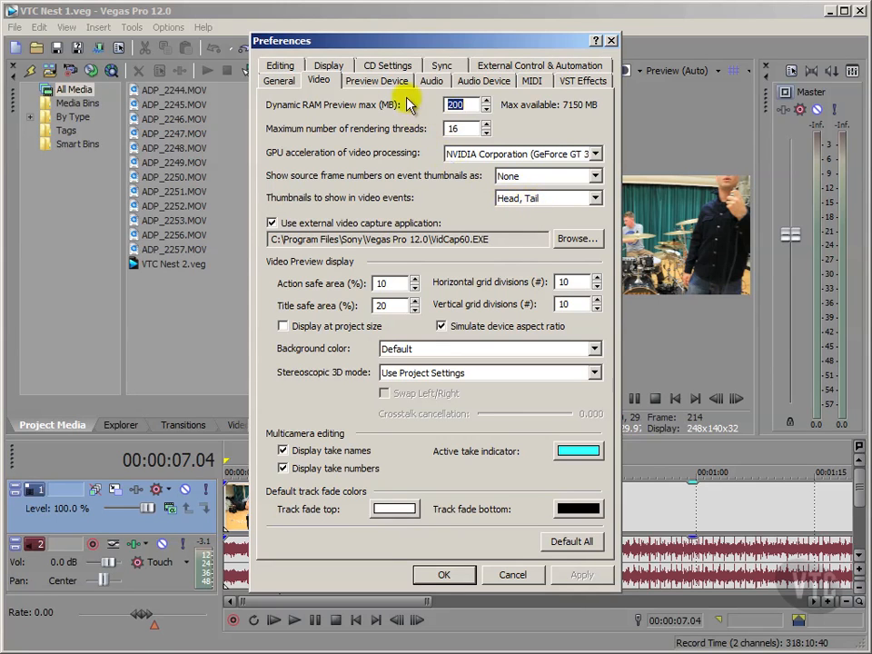
drag(380, 40, 626, 18)
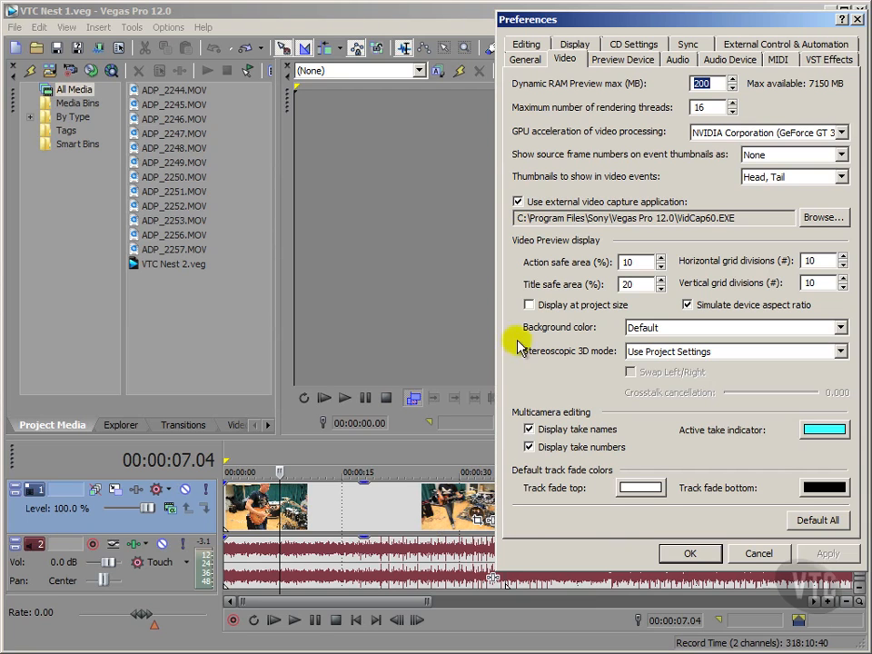
click(764, 185)
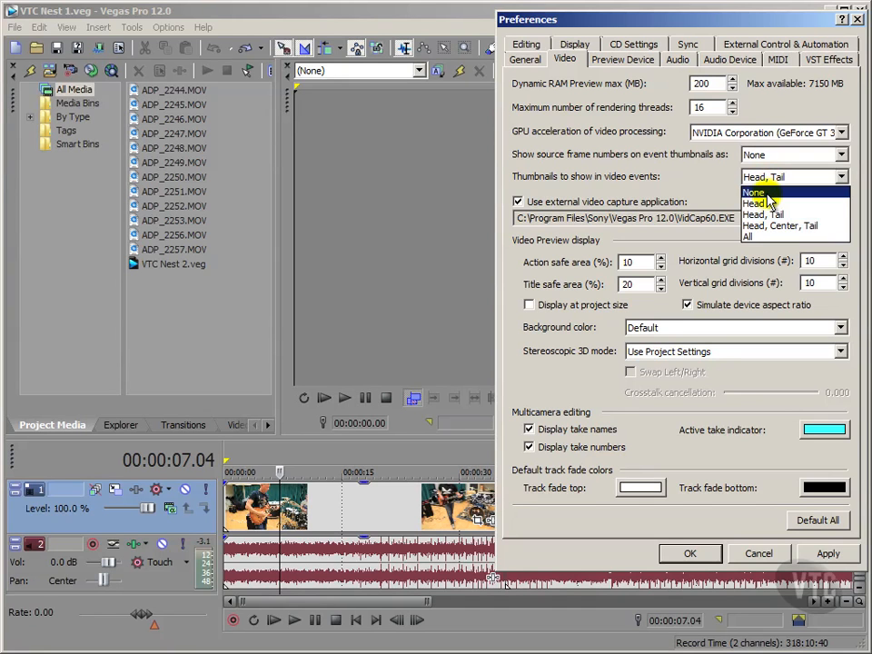
click(766, 193)
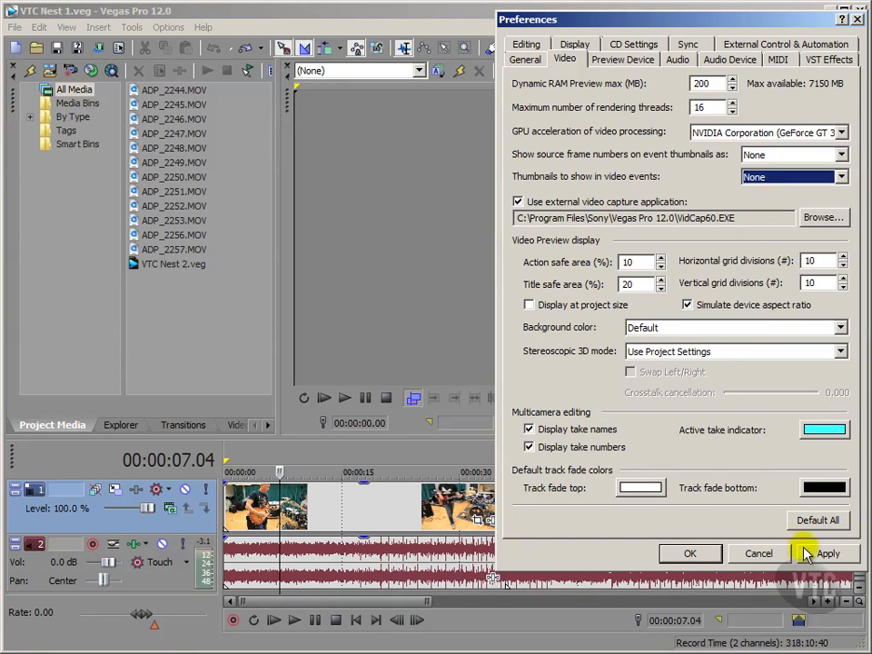
click(807, 554)
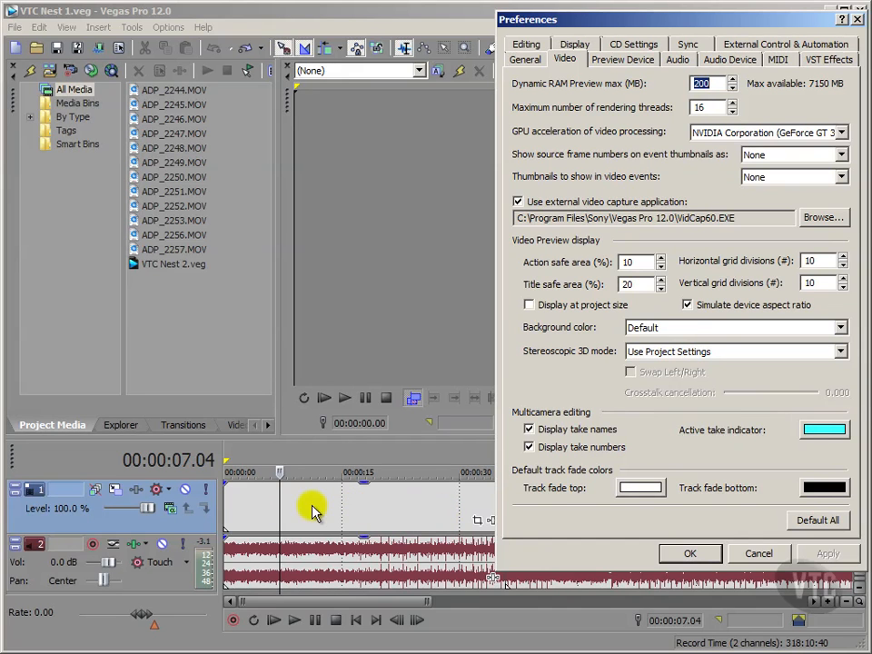
- Set the thumbnails shown in video events to Head only and apply the change
drag(603, 25, 314, 42)
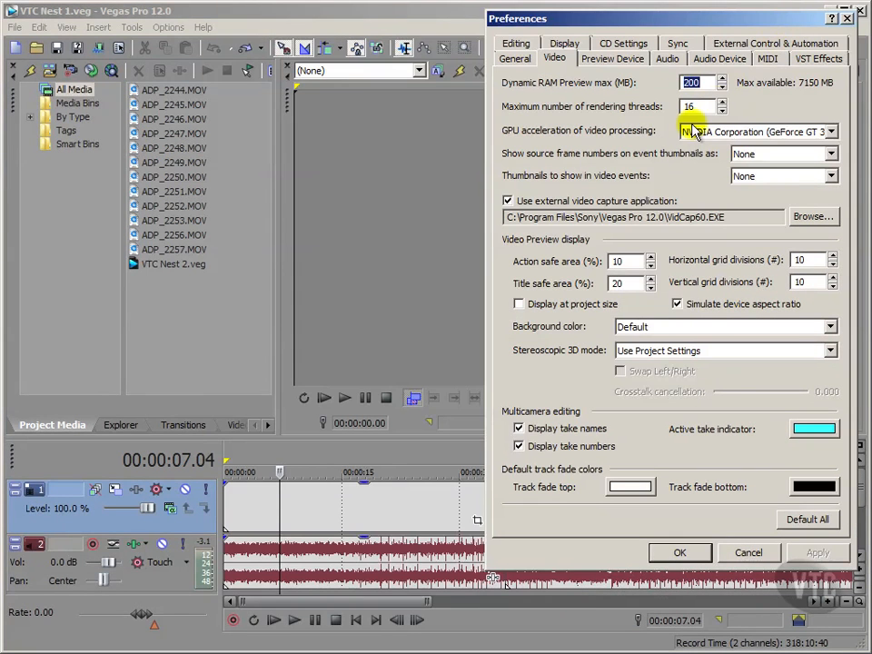
click(761, 176)
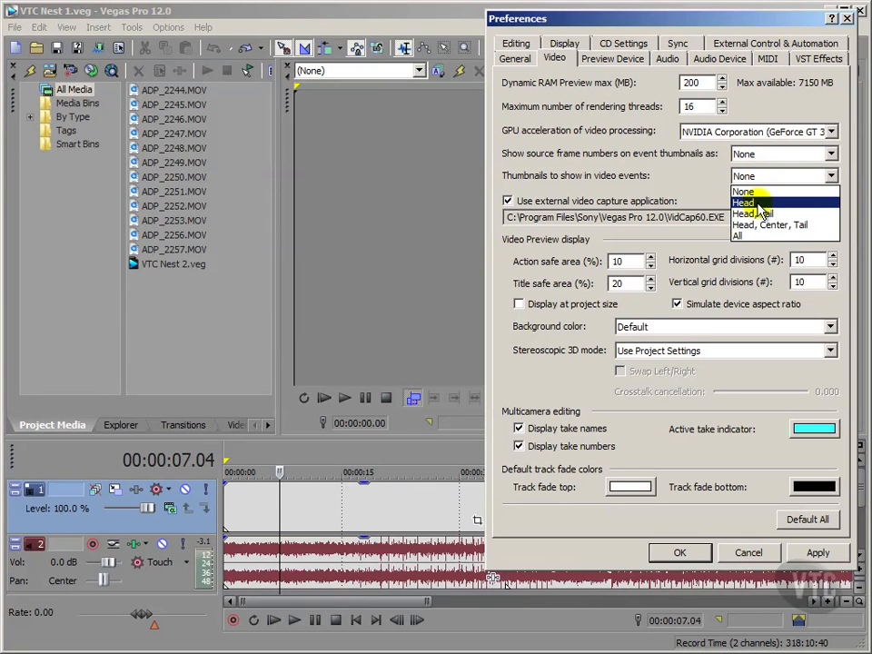
click(756, 204)
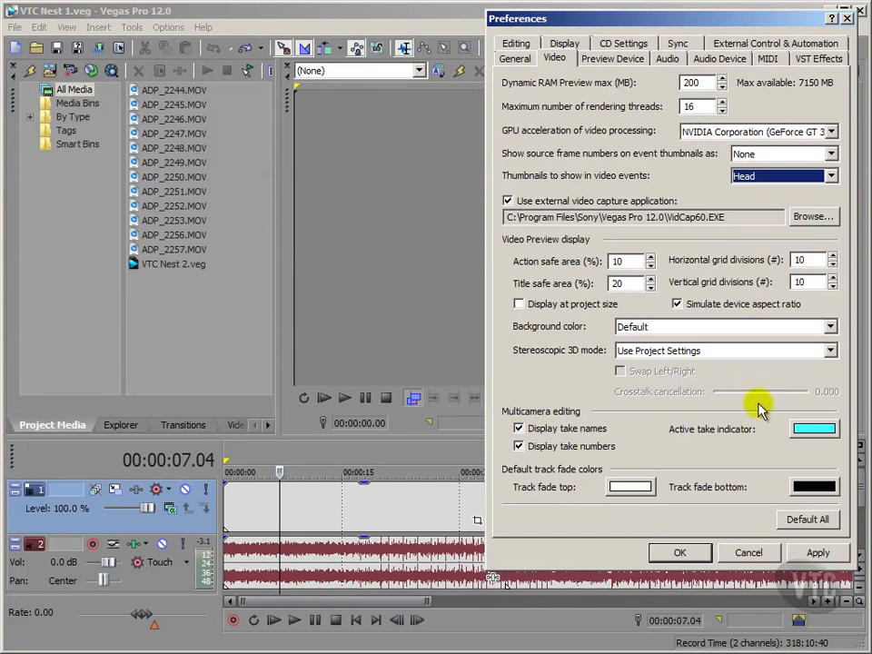
click(794, 553)
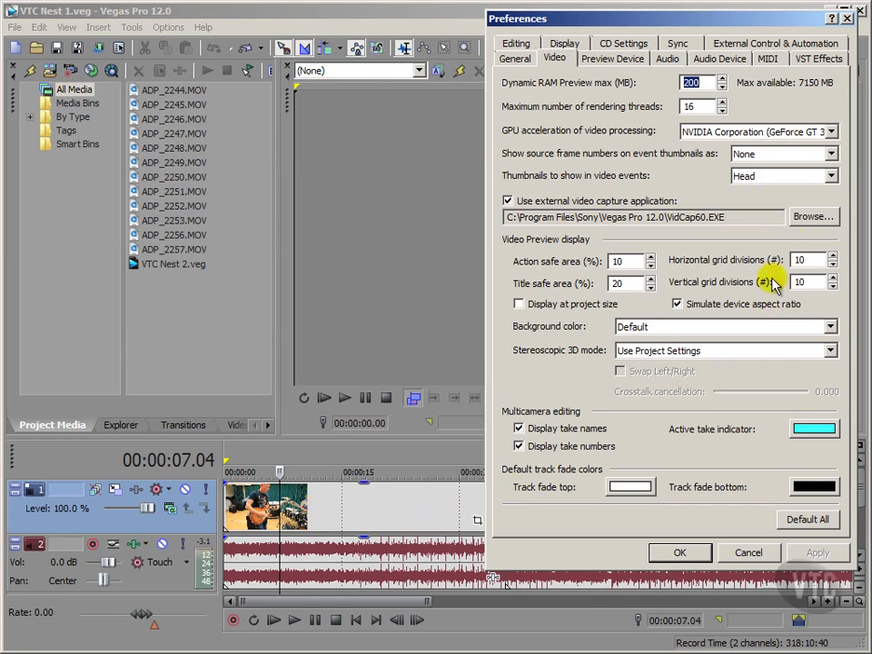
- Set the thumbnails shown in video events to Head, Center, Tail, apply the change and close the preferences
click(766, 179)
click(760, 213)
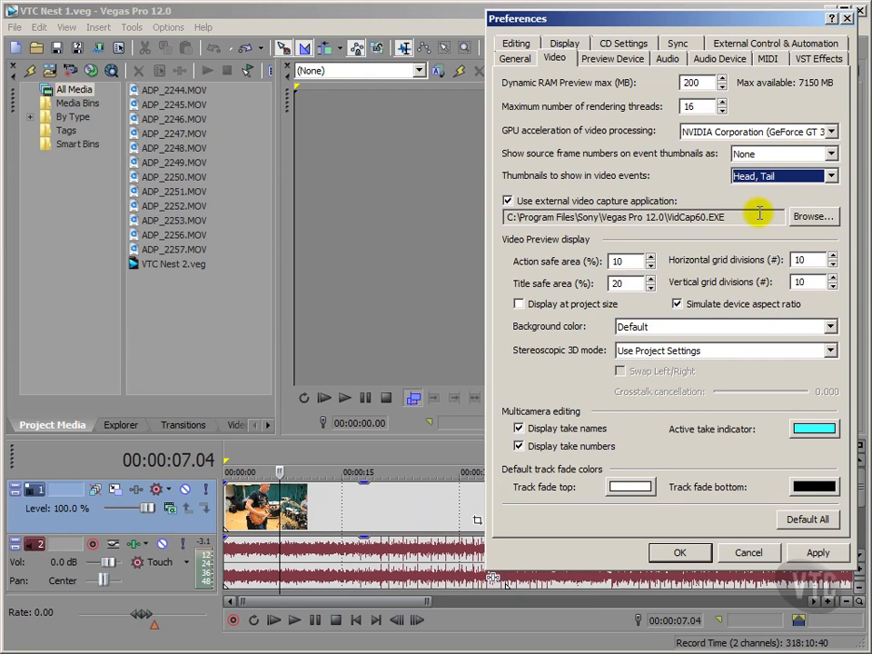
click(750, 177)
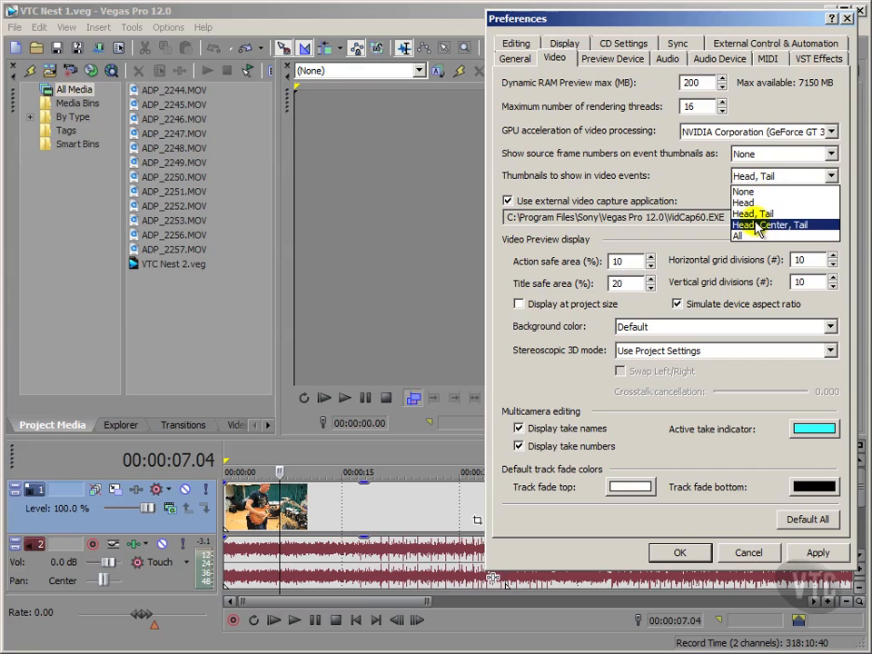
click(757, 225)
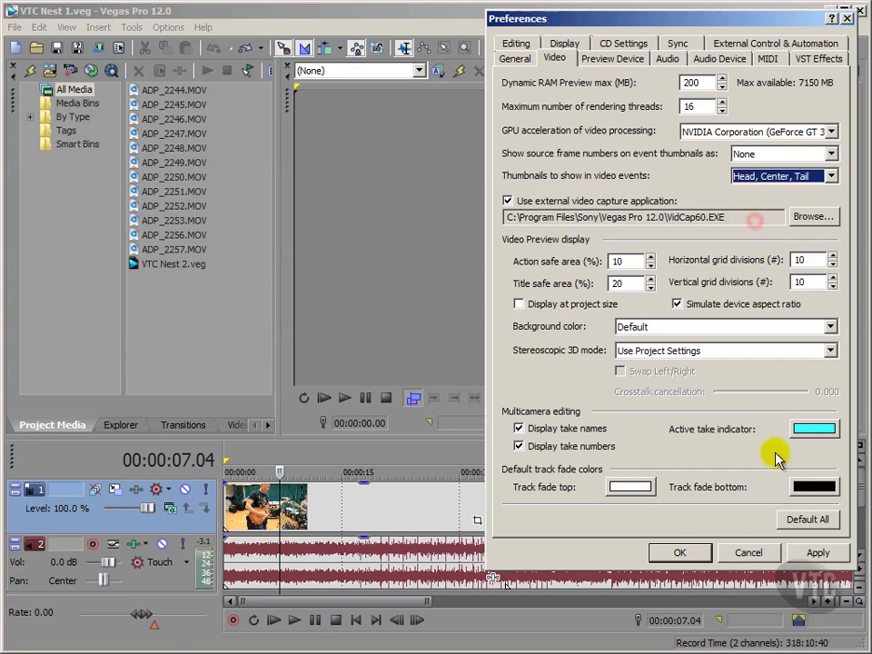
click(814, 554)
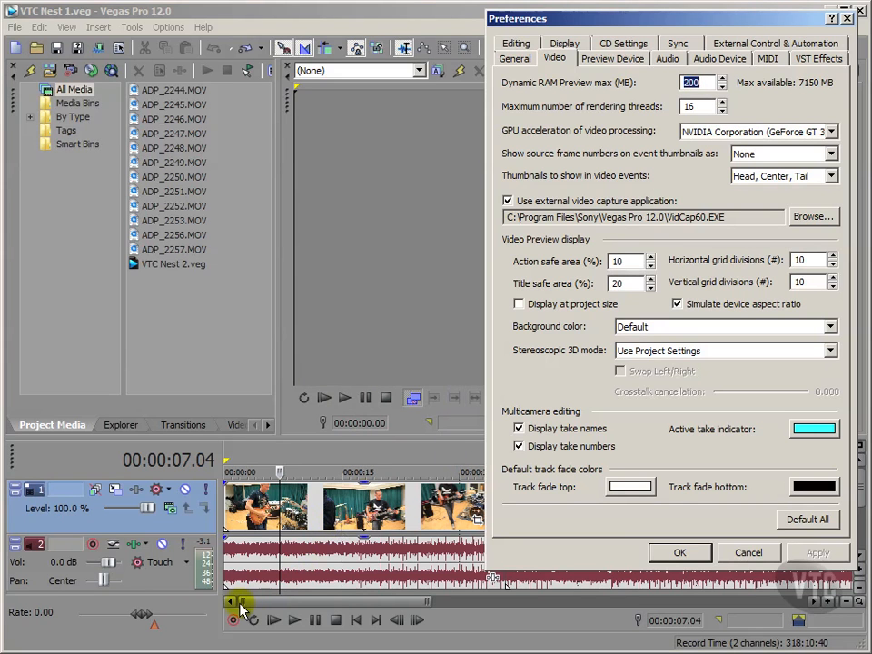
click(672, 553)
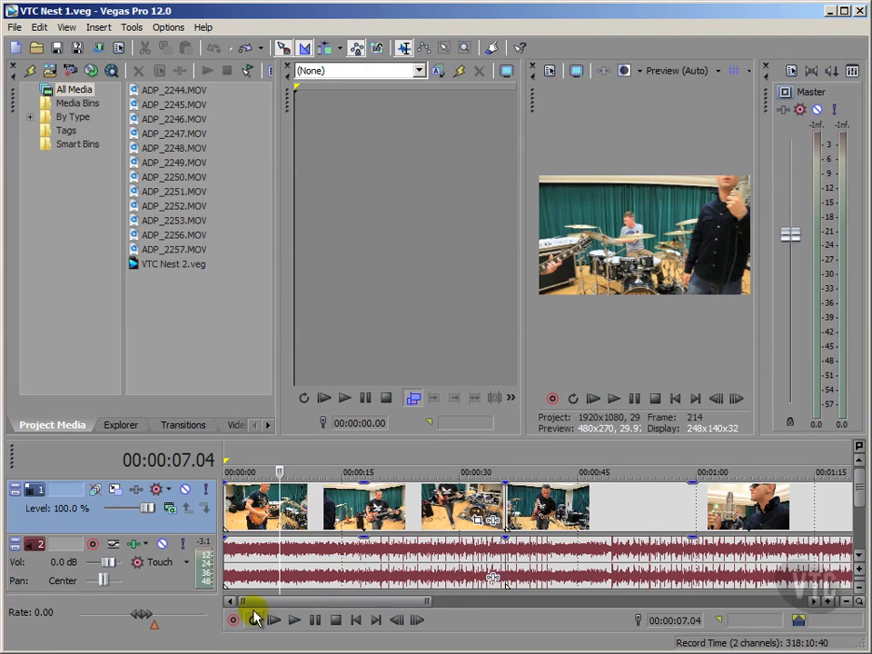
- Set the thumbnails shown in video events to All in the Video Preview Preferences
drag(239, 600, 262, 599)
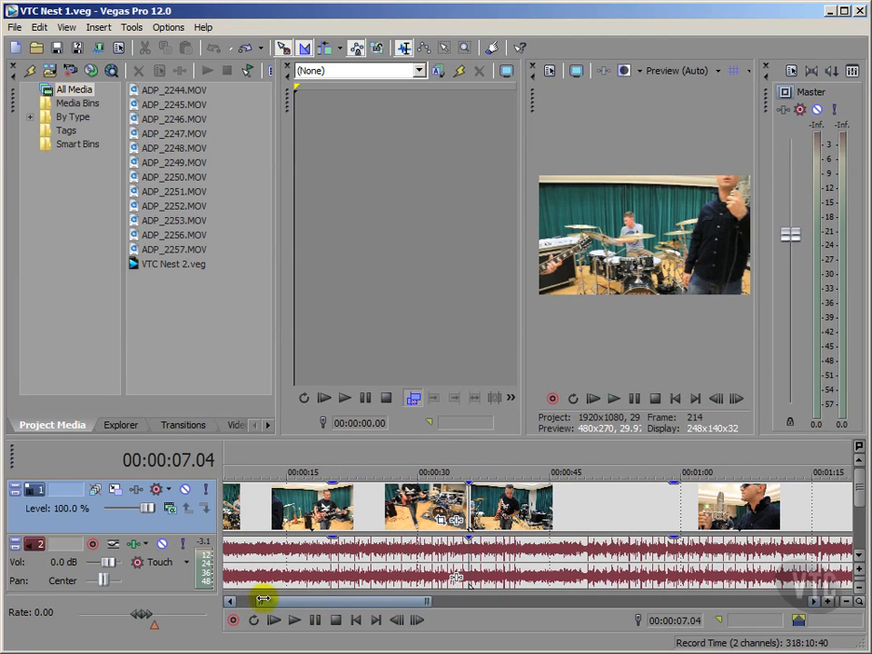
drag(427, 600, 391, 604)
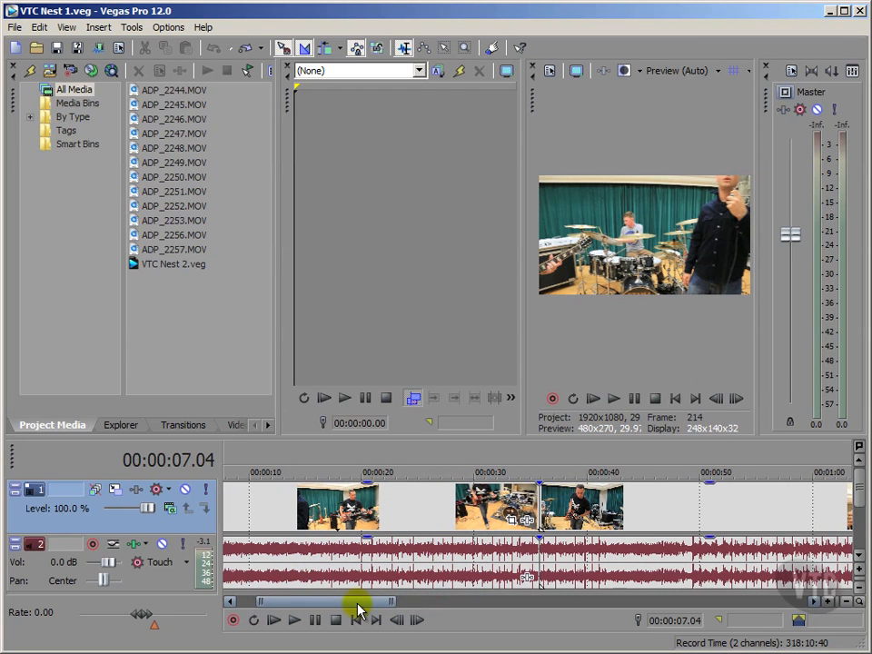
drag(359, 609, 339, 607)
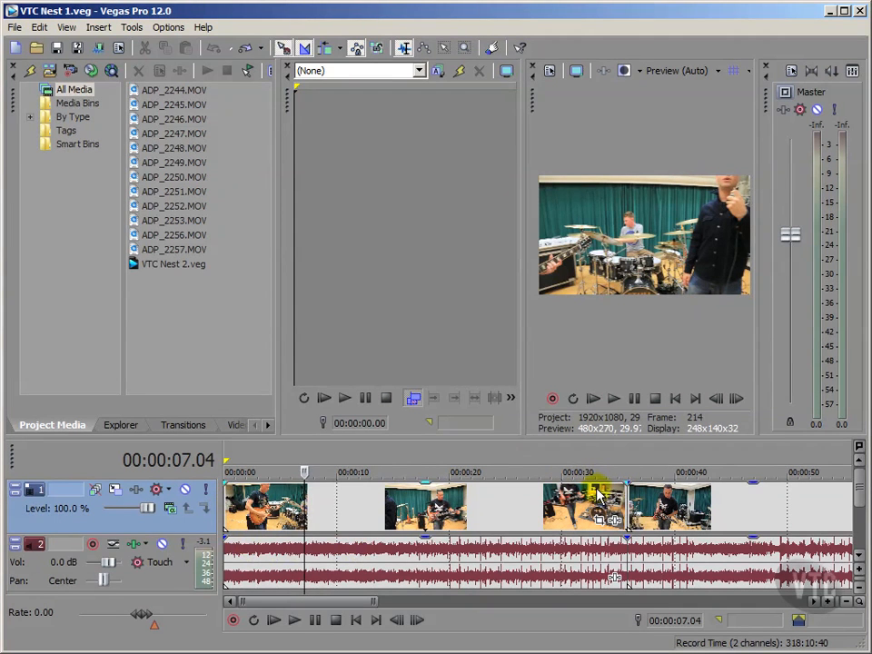
right_click(542, 207)
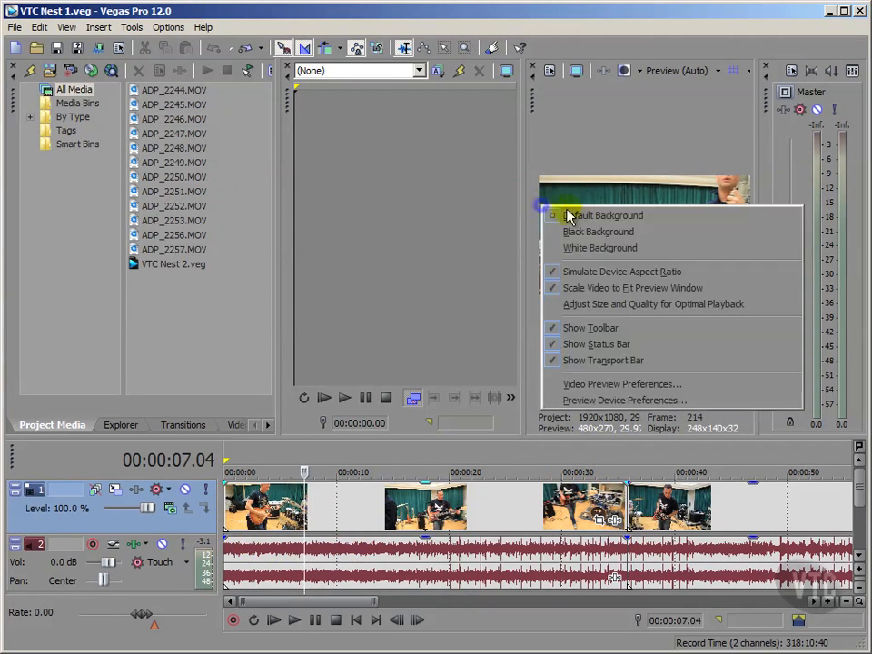
click(587, 389)
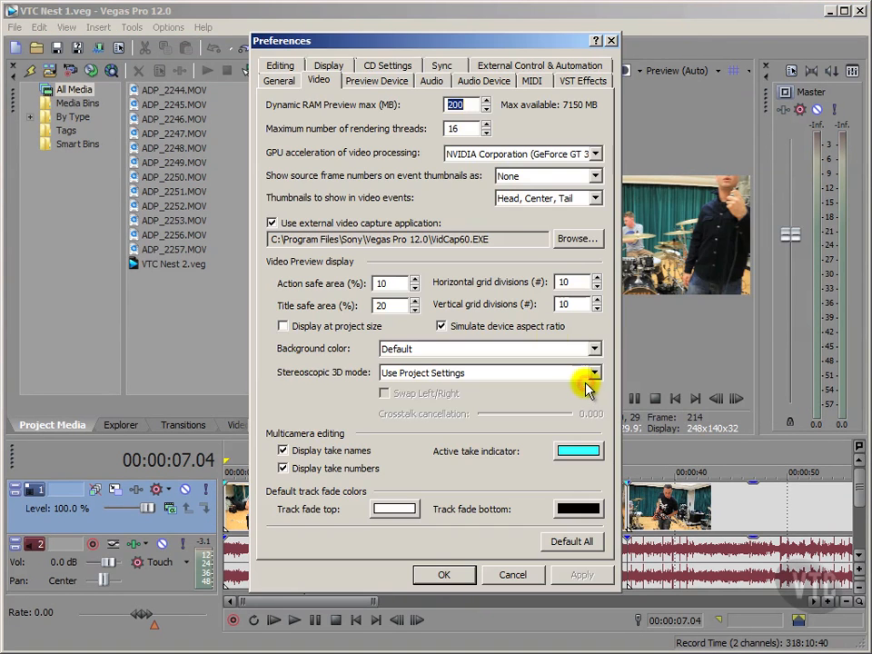
click(517, 199)
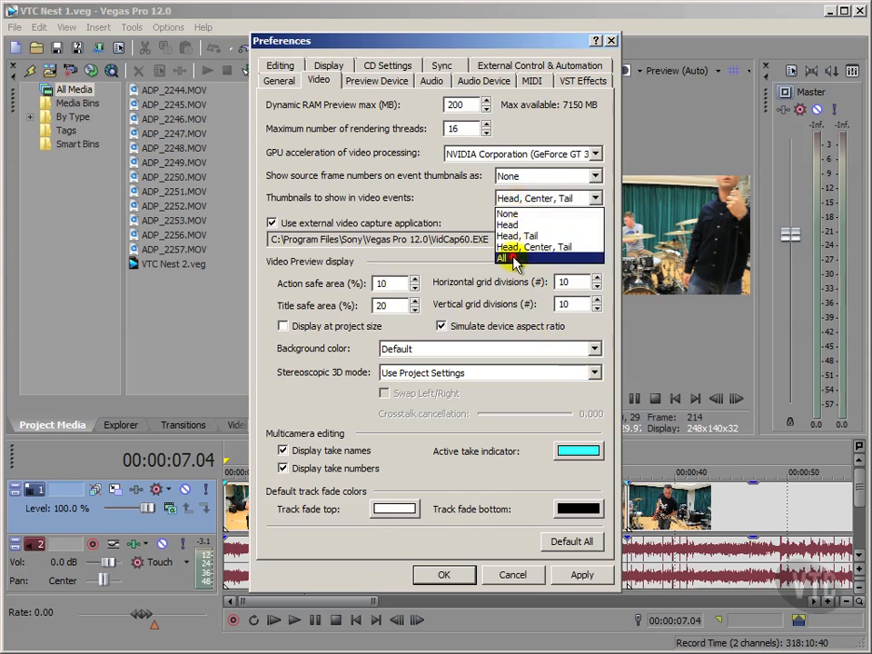
click(509, 257)
click(444, 575)
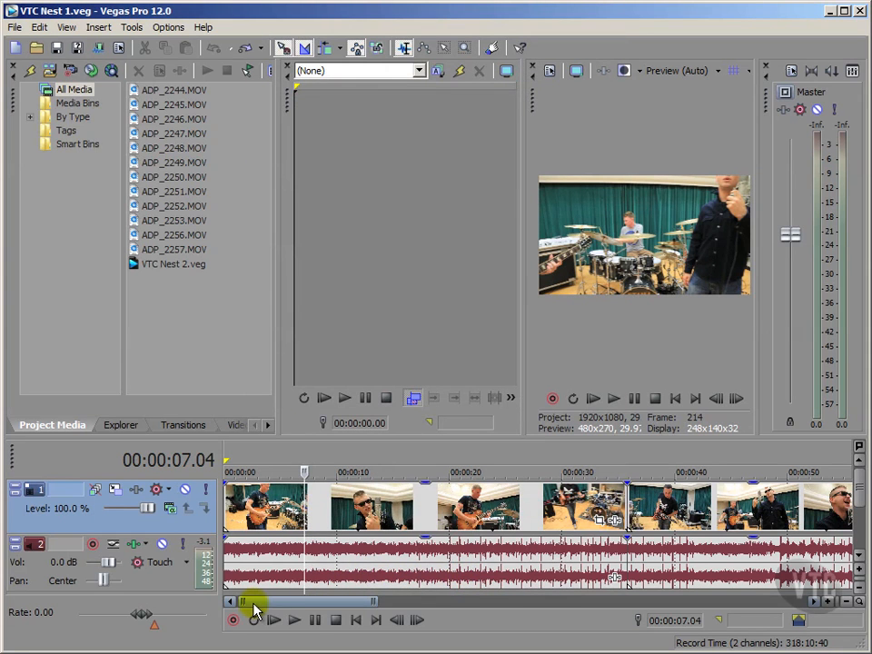
- Examine the video event thumbnails along the timeline at several zoom levels, from a few seconds to over thirty seconds
drag(246, 602, 309, 603)
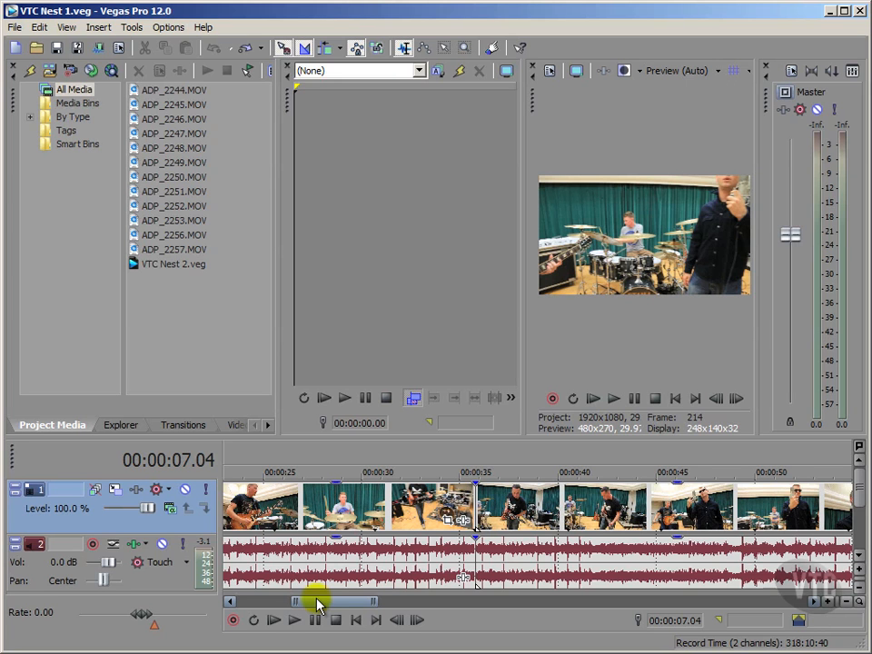
drag(318, 603, 266, 603)
click(294, 620)
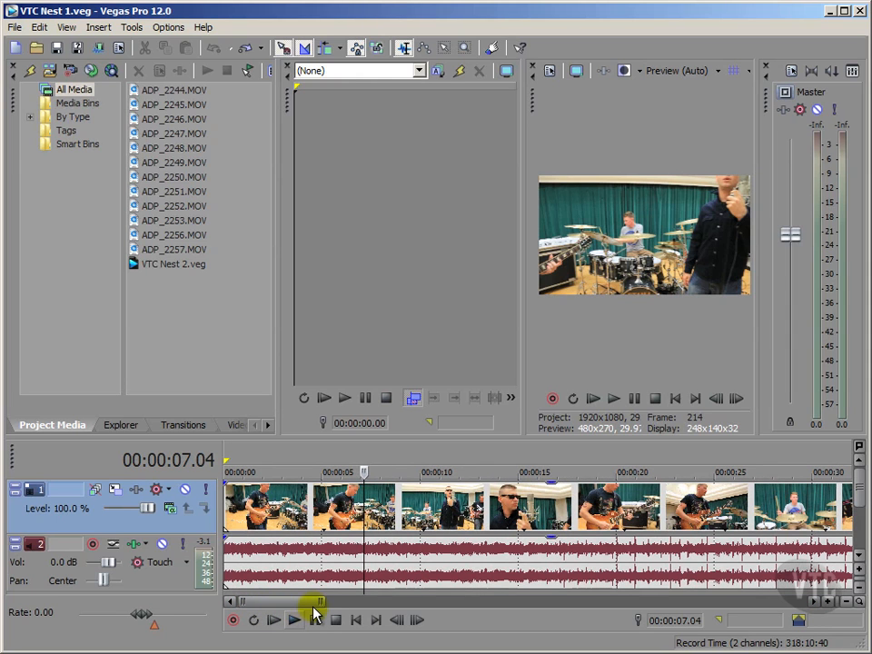
drag(321, 602, 282, 603)
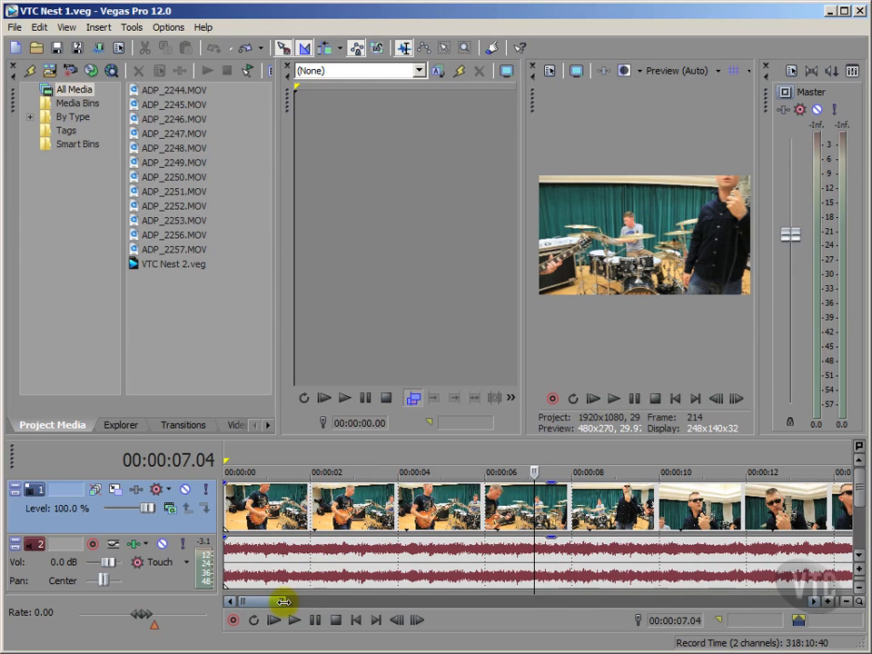
drag(285, 601, 272, 601)
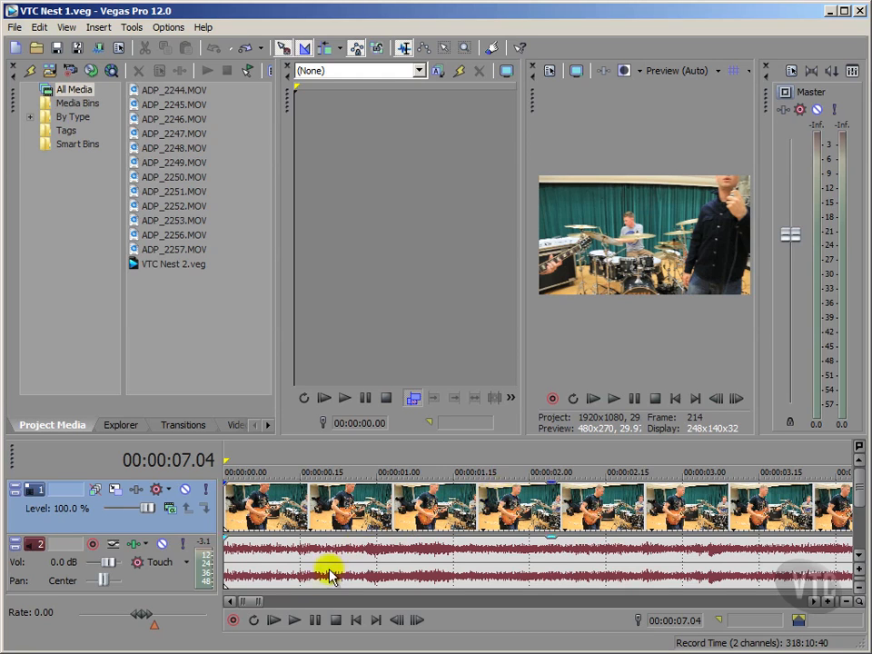
drag(260, 602, 338, 602)
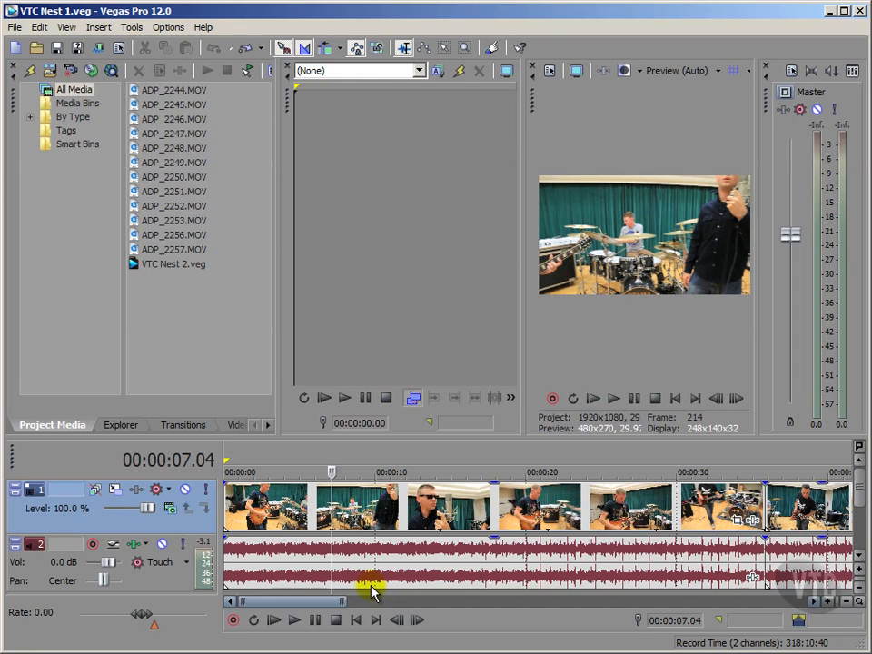
- Switch the thumbnails shown in video events back to Head, Center, Tail in the Video Preview Preferences
right_click(574, 231)
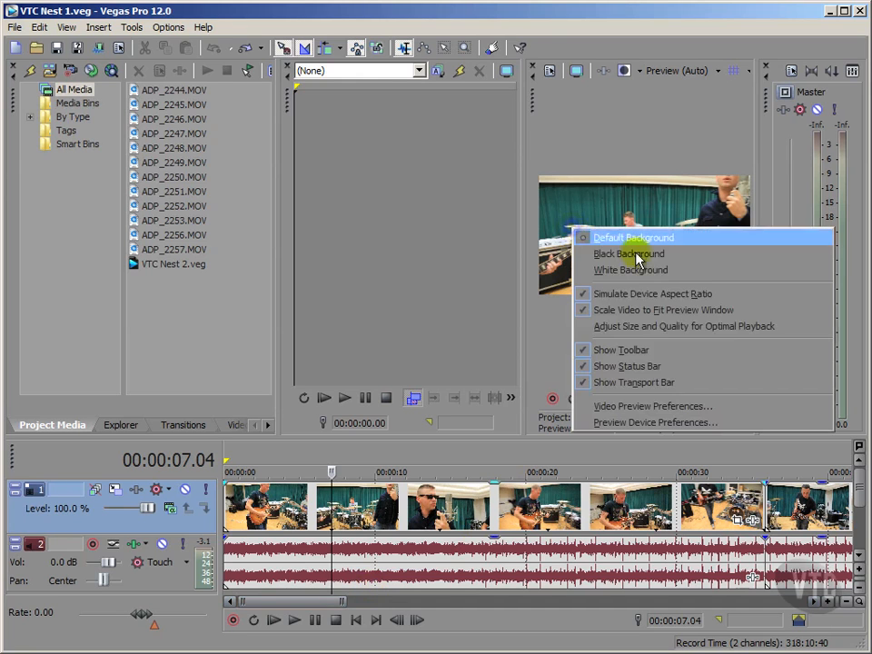
click(649, 406)
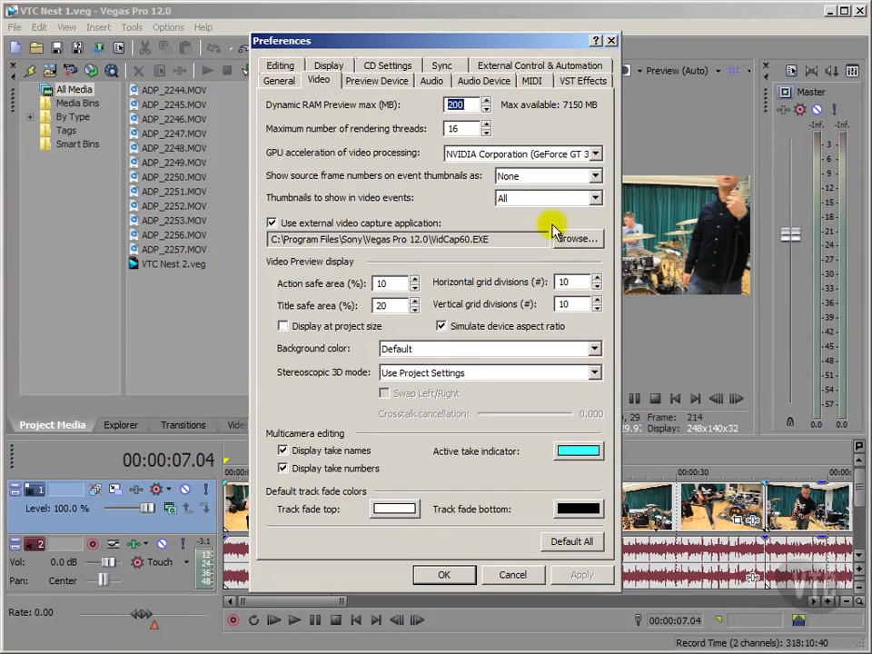
click(535, 196)
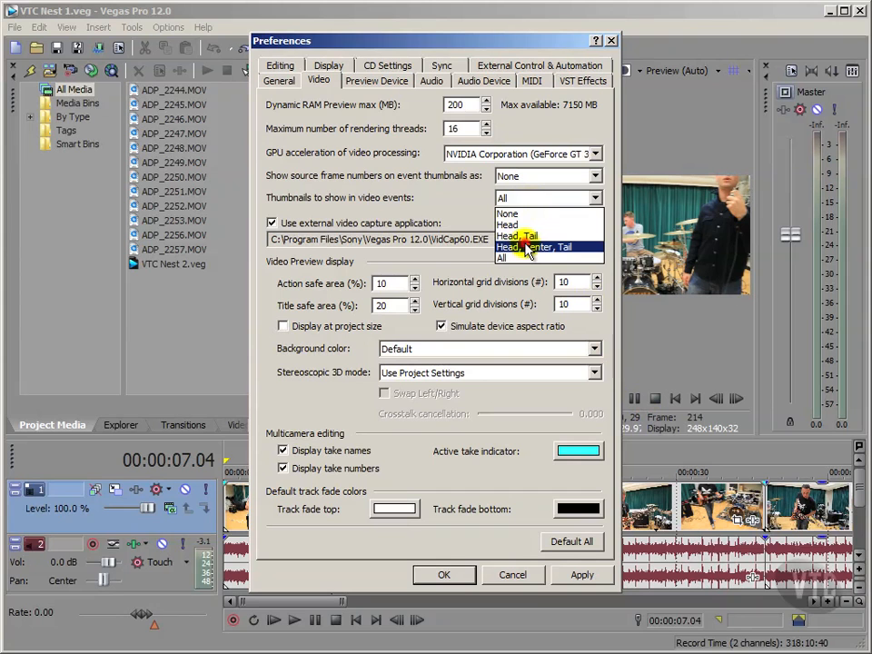
click(531, 247)
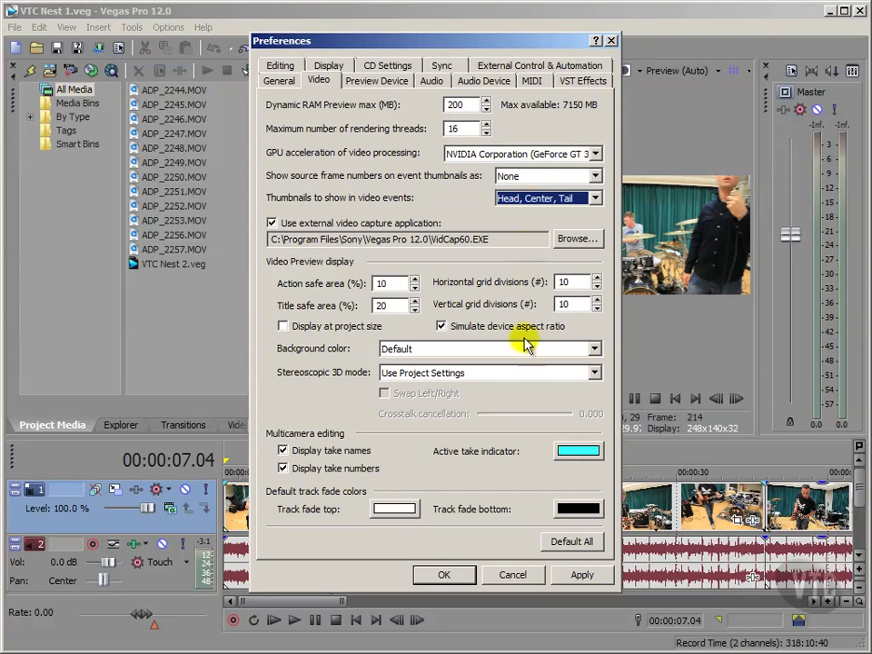
click(471, 576)
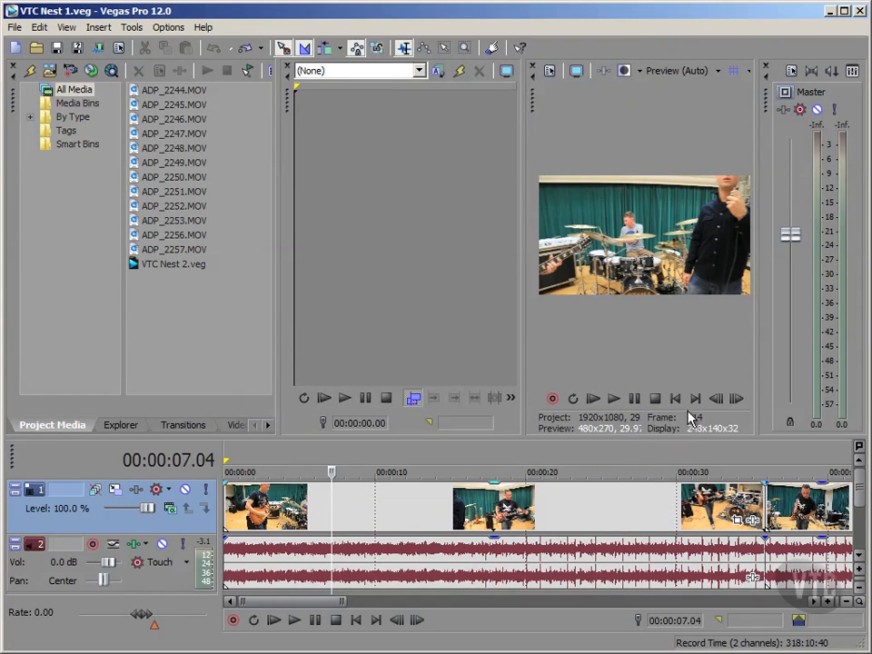